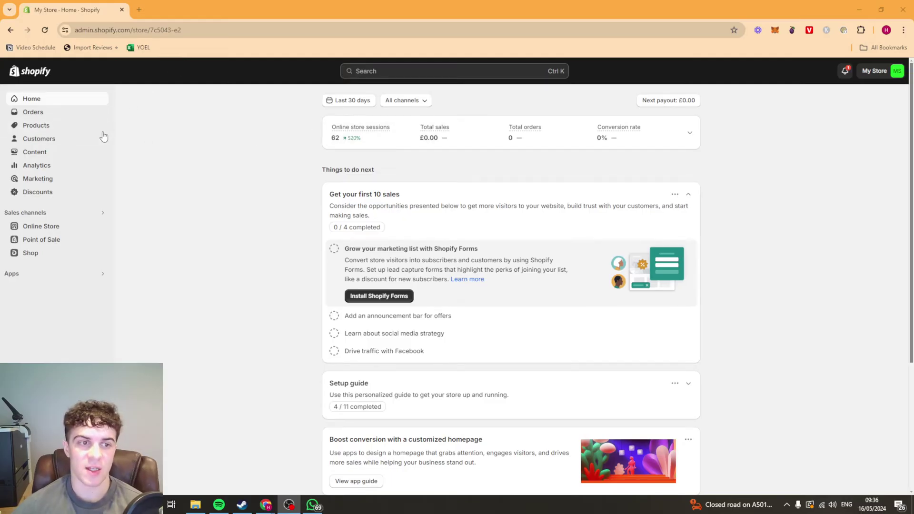
Step: Open the store's Products list, which shows SUB PROD 1 among four active products
{"action": "left_click", "coordinate": [53, 125]}
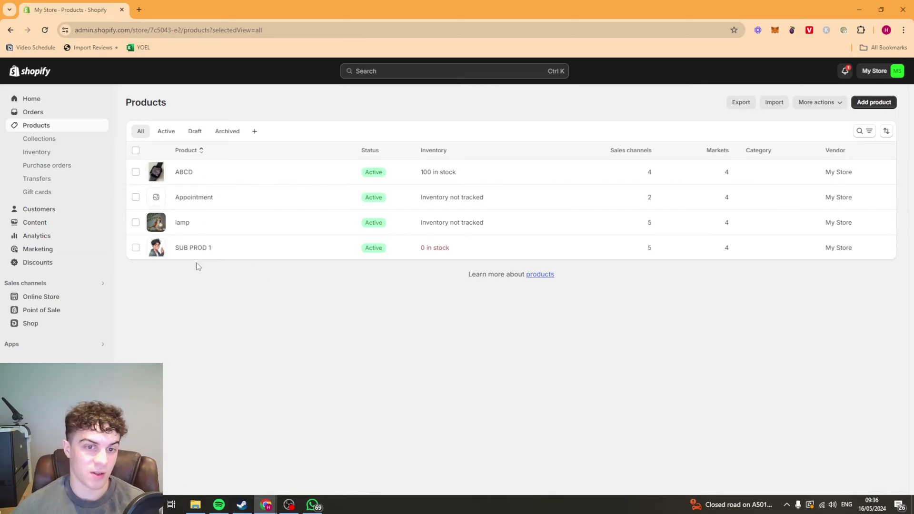
Step: Open SUB PROD 1 and switch its status to Draft, then back to Active
{"action": "left_click", "coordinate": [188, 247]}
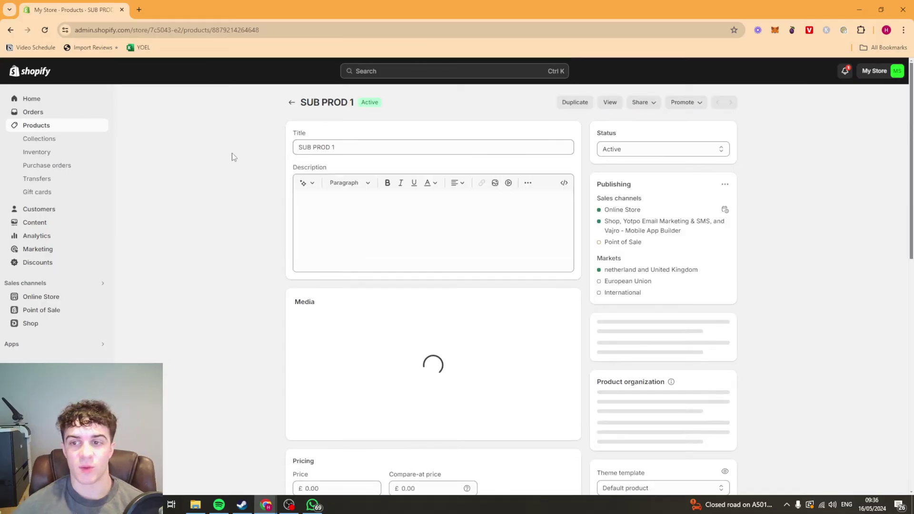
{"action": "scroll", "coordinate": [255, 173], "scroll_direction": "down", "scroll_amount": 3}
{"action": "scroll", "coordinate": [249, 181], "scroll_direction": "down", "scroll_amount": 10}
{"action": "scroll", "coordinate": [251, 324], "scroll_direction": "up", "scroll_amount": 10}
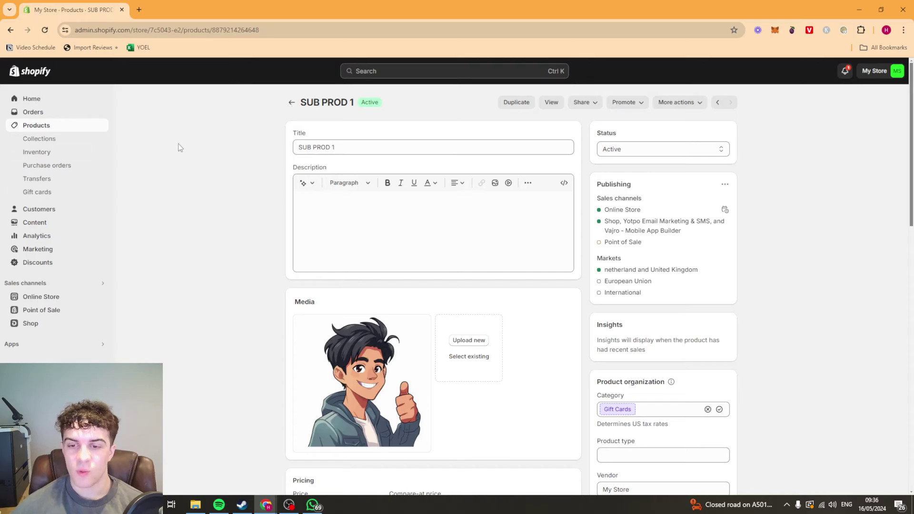
{"action": "left_click", "coordinate": [628, 148]}
{"action": "left_click", "coordinate": [628, 170]}
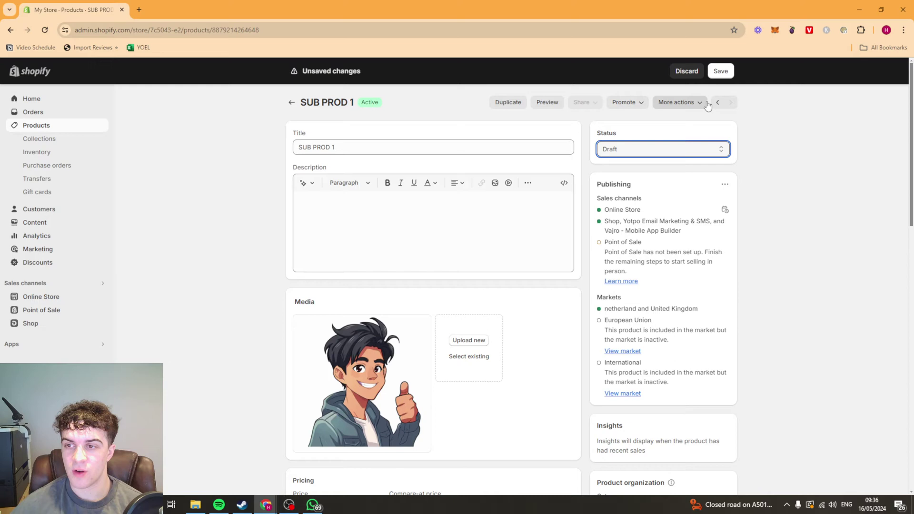
{"action": "left_click", "coordinate": [644, 151]}
{"action": "left_click", "coordinate": [637, 162]}
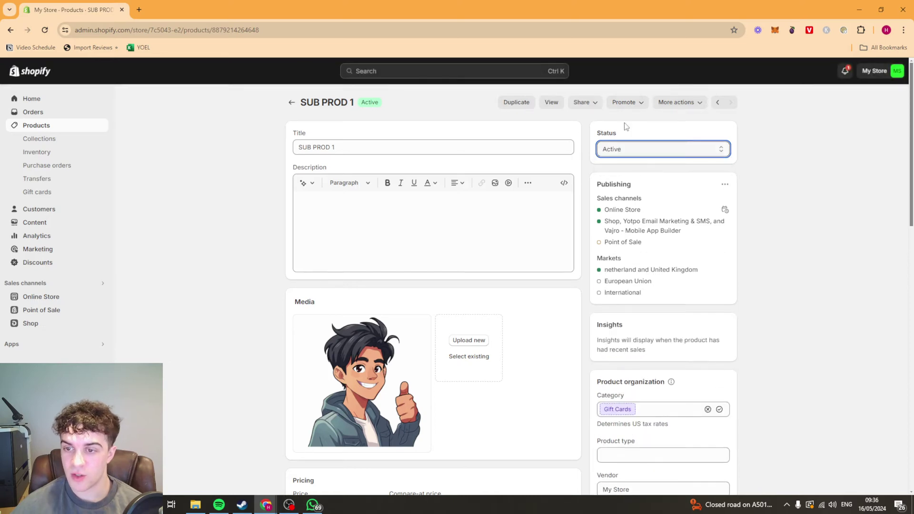
{"action": "left_click", "coordinate": [842, 154]}
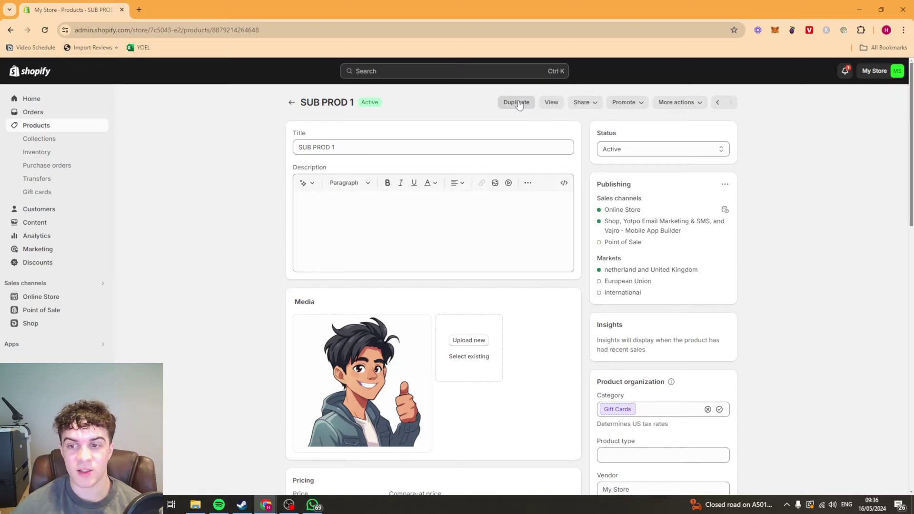
{"action": "scroll", "coordinate": [794, 191], "scroll_direction": "down", "scroll_amount": 1}
{"action": "scroll", "coordinate": [789, 194], "scroll_direction": "up", "scroll_amount": 1}
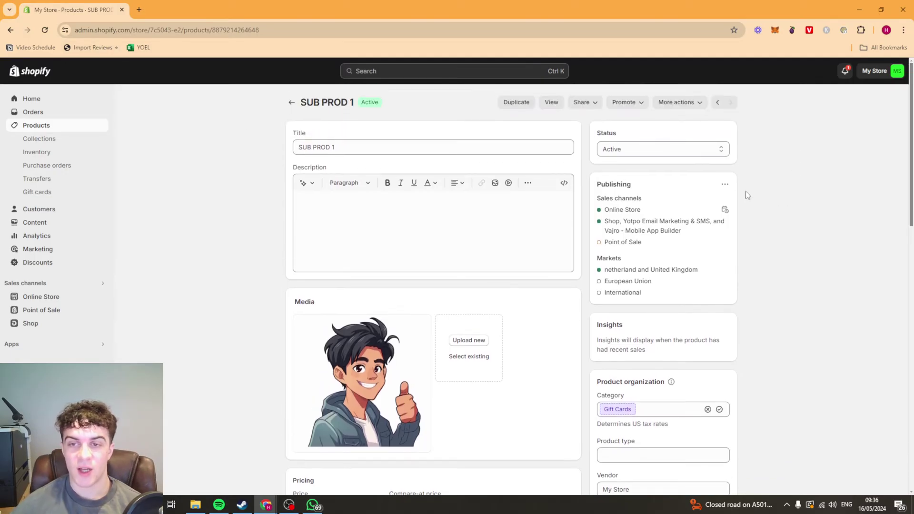
{"action": "double_click", "coordinate": [614, 184]}
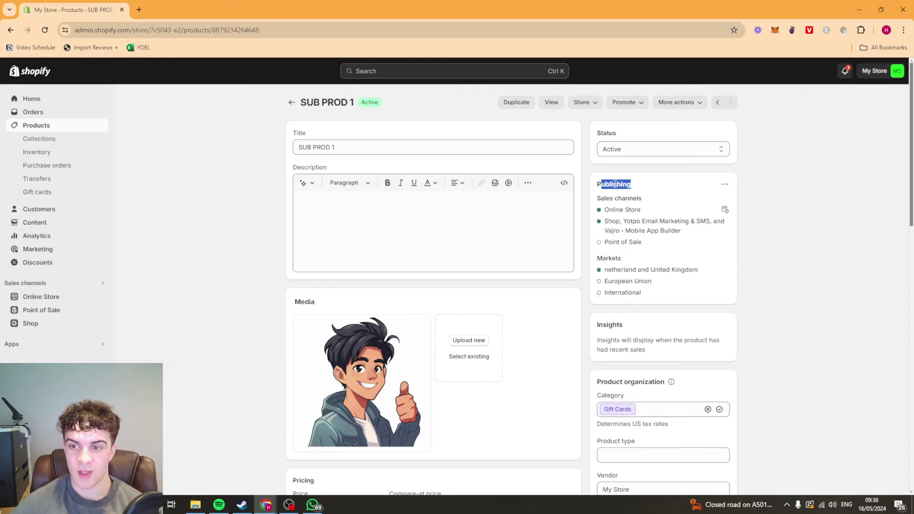
{"action": "left_click", "coordinate": [608, 193]}
{"action": "left_click_drag", "start_coordinate": [597, 181], "coordinate": [643, 200]}
{"action": "left_click", "coordinate": [601, 183]}
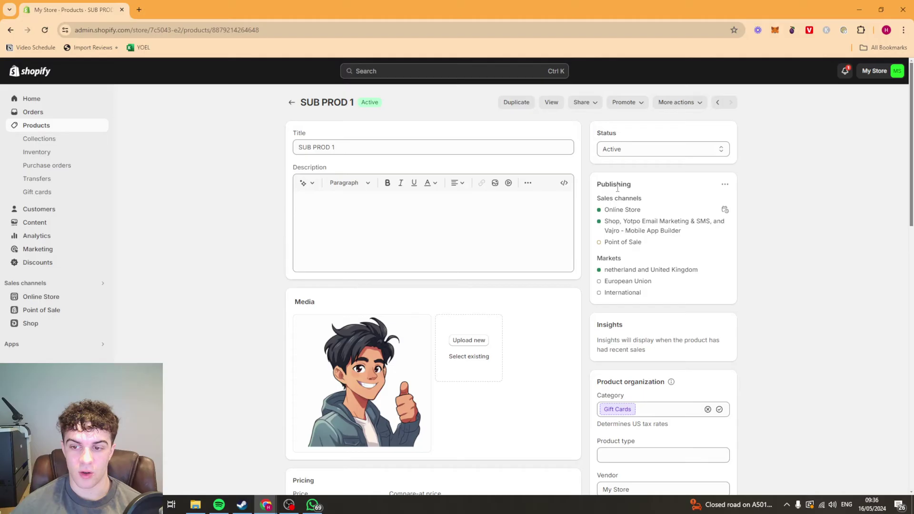
{"action": "left_click_drag", "start_coordinate": [597, 184], "coordinate": [617, 185]}
{"action": "left_click", "coordinate": [621, 187]}
{"action": "double_click", "coordinate": [614, 185]}
{"action": "left_click", "coordinate": [636, 208]}
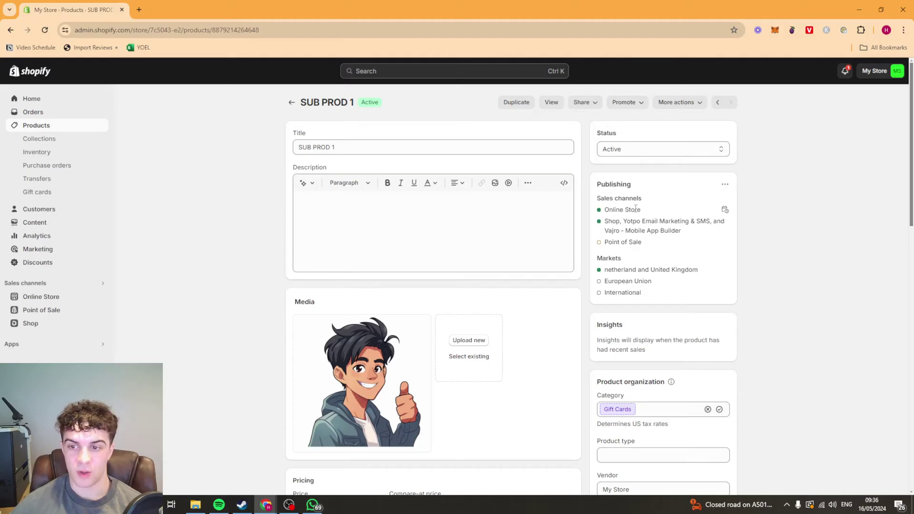
{"action": "left_click", "coordinate": [726, 184]}
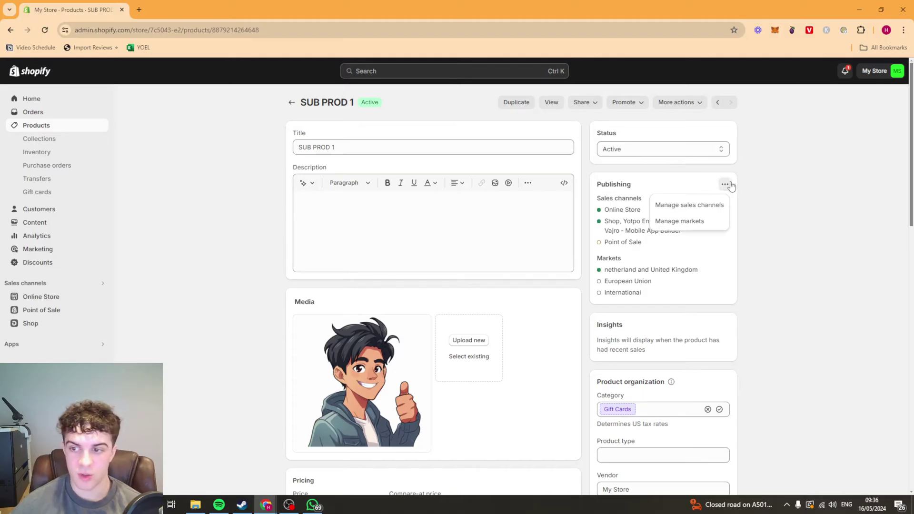
{"action": "left_click", "coordinate": [691, 207]}
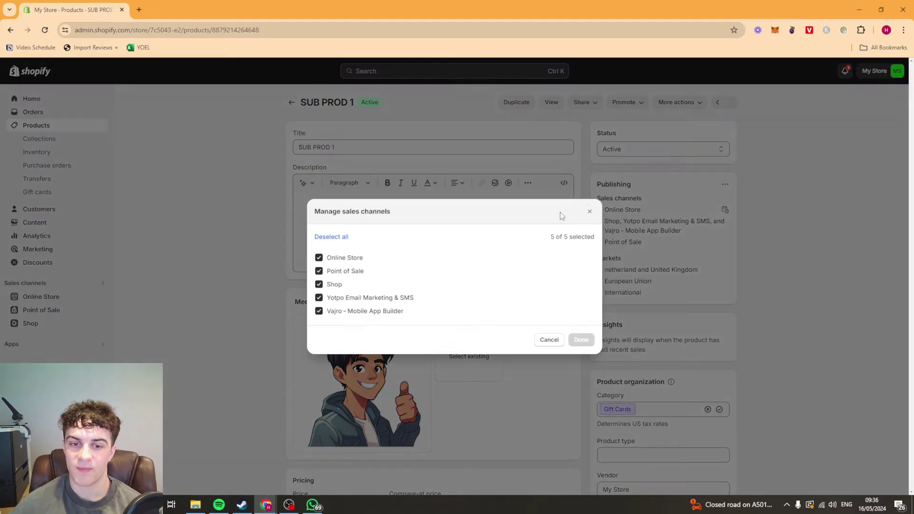
{"action": "left_click", "coordinate": [342, 258]}
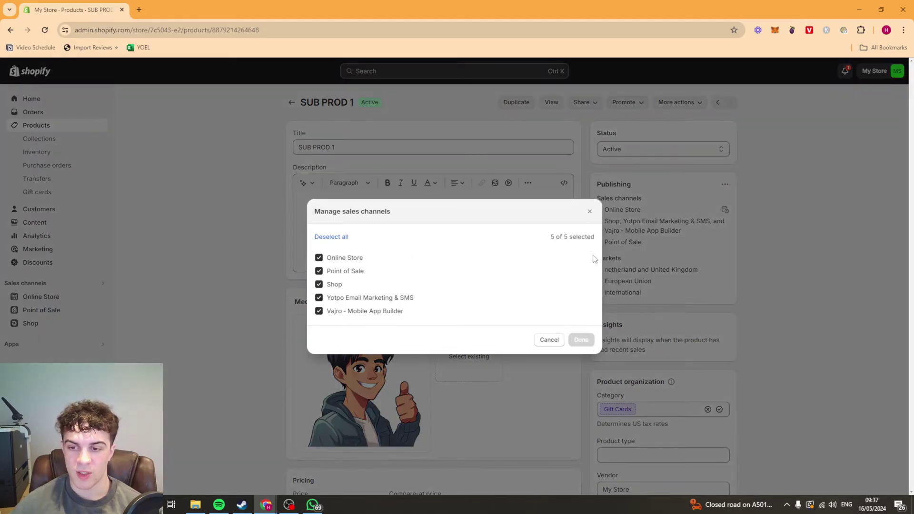
{"action": "left_click", "coordinate": [589, 212]}
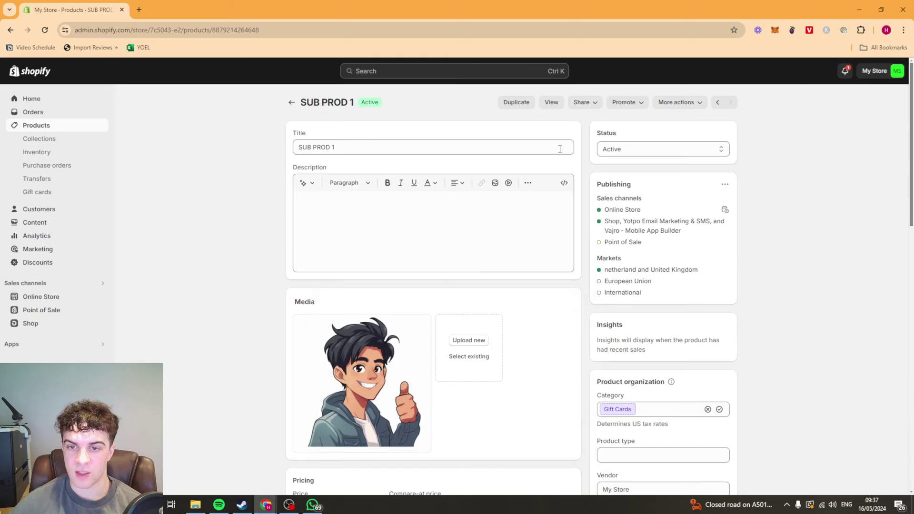
{"action": "left_click", "coordinate": [725, 184]}
{"action": "left_click", "coordinate": [697, 222]}
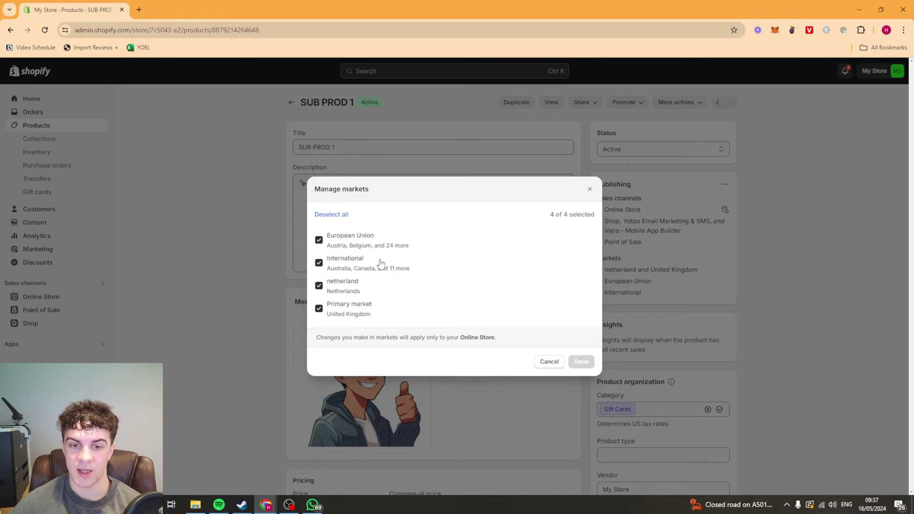
{"action": "left_click", "coordinate": [589, 189]}
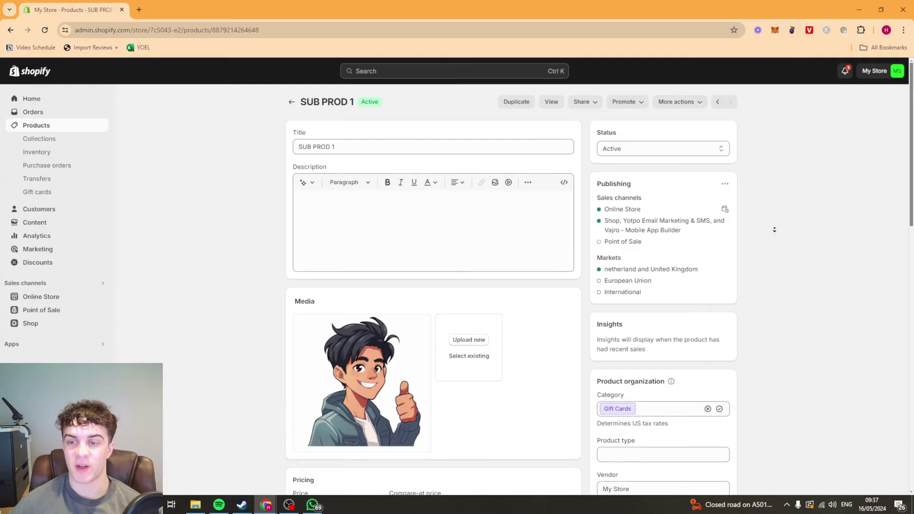
{"action": "scroll", "coordinate": [772, 229], "scroll_direction": "down", "scroll_amount": 2}
{"action": "scroll", "coordinate": [748, 250], "scroll_direction": "down", "scroll_amount": 5}
{"action": "scroll", "coordinate": [767, 257], "scroll_direction": "up", "scroll_amount": 5}
{"action": "scroll", "coordinate": [784, 142], "scroll_direction": "up", "scroll_amount": 2}
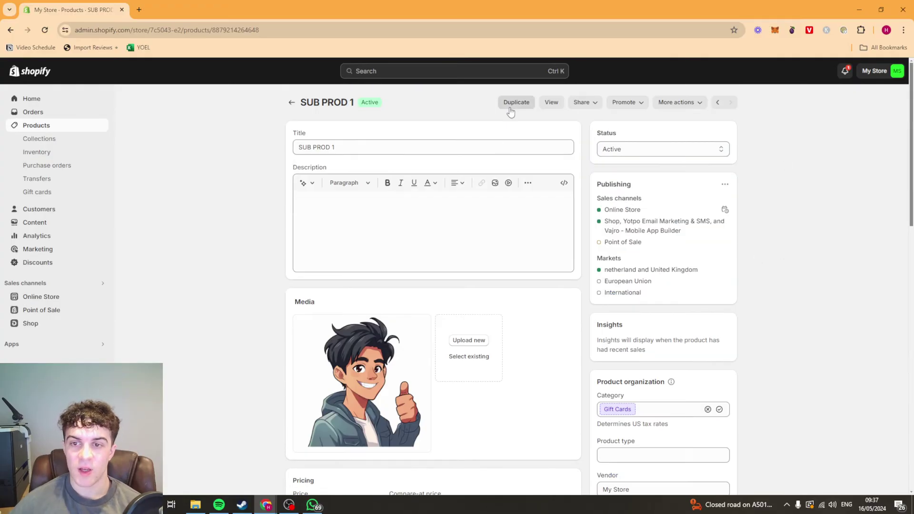
Step: View SUB PROD 1 on the live storefront, dismiss both popups and open the Catalog
{"action": "left_click", "coordinate": [551, 108]}
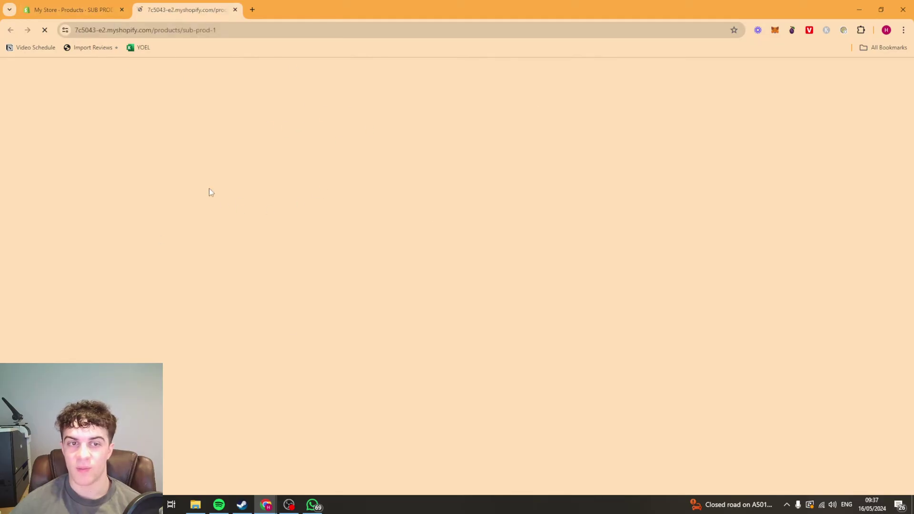
{"action": "left_click", "coordinate": [55, 11]}
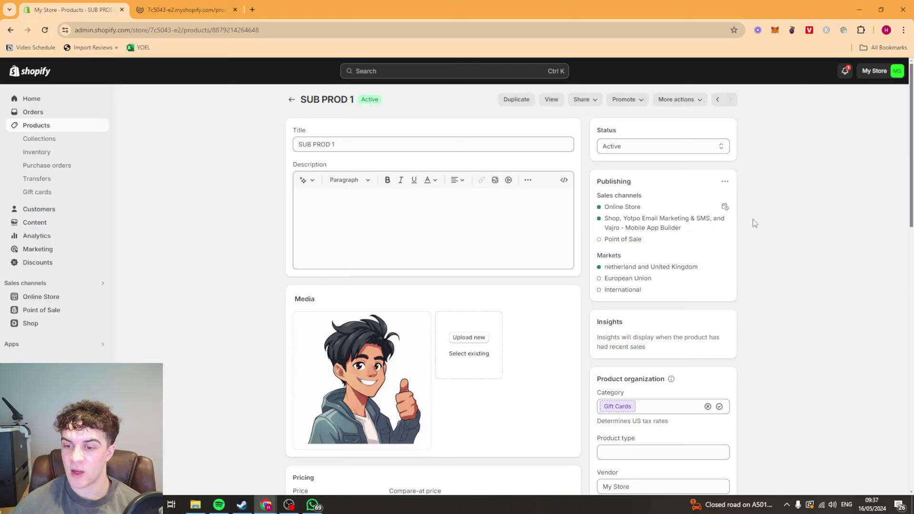
{"action": "scroll", "coordinate": [819, 252], "scroll_direction": "down", "scroll_amount": 2}
{"action": "scroll", "coordinate": [819, 252], "scroll_direction": "down", "scroll_amount": 3}
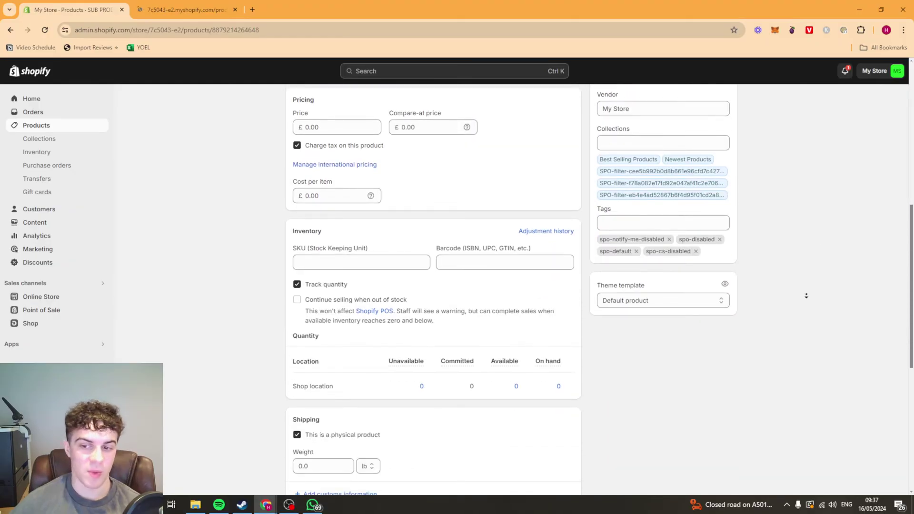
{"action": "scroll", "coordinate": [806, 296], "scroll_direction": "down", "scroll_amount": 2}
{"action": "scroll", "coordinate": [802, 316], "scroll_direction": "down", "scroll_amount": 1}
{"action": "scroll", "coordinate": [708, 310], "scroll_direction": "down", "scroll_amount": 1}
{"action": "scroll", "coordinate": [680, 418], "scroll_direction": "down", "scroll_amount": 2}
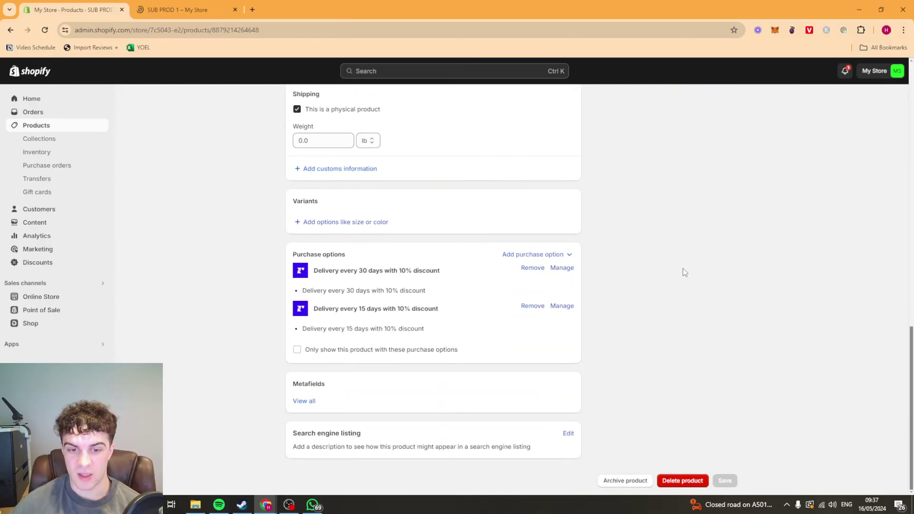
{"action": "scroll", "coordinate": [696, 307], "scroll_direction": "up", "scroll_amount": 10}
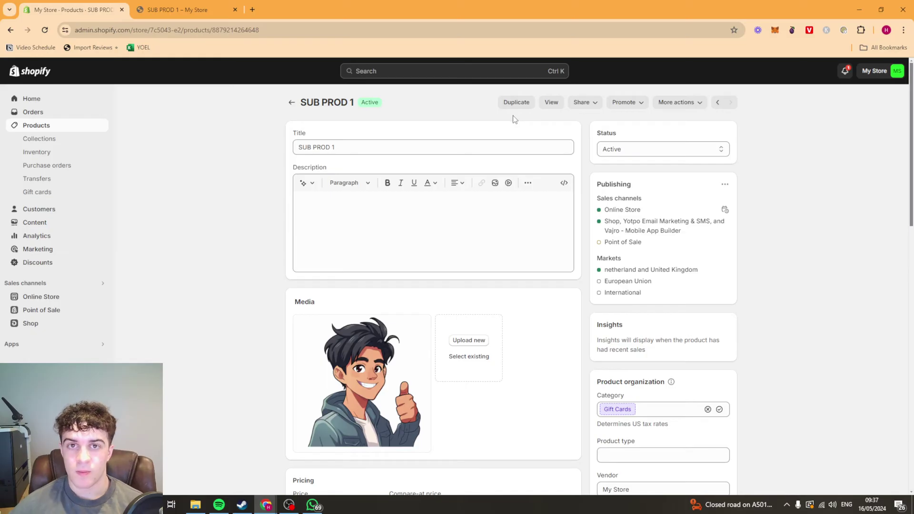
{"action": "left_click", "coordinate": [184, 3]}
{"action": "left_click", "coordinate": [659, 174]}
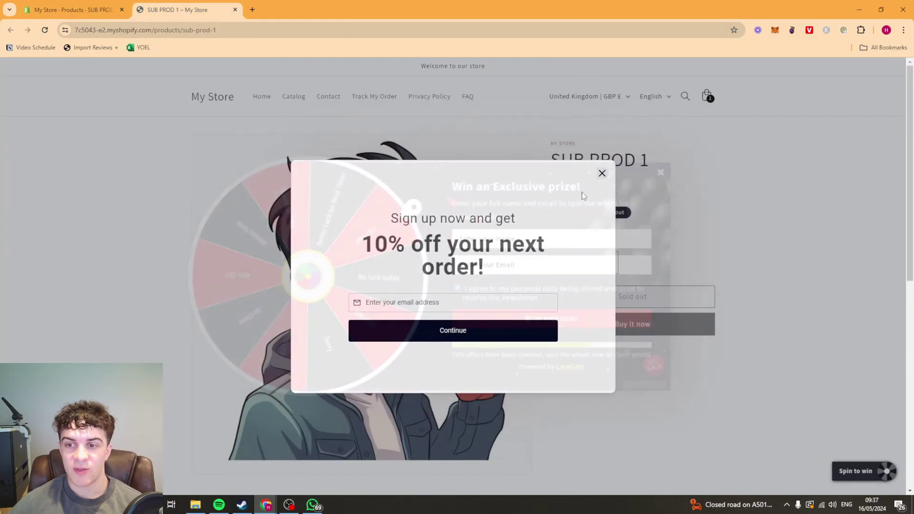
{"action": "left_click", "coordinate": [602, 174]}
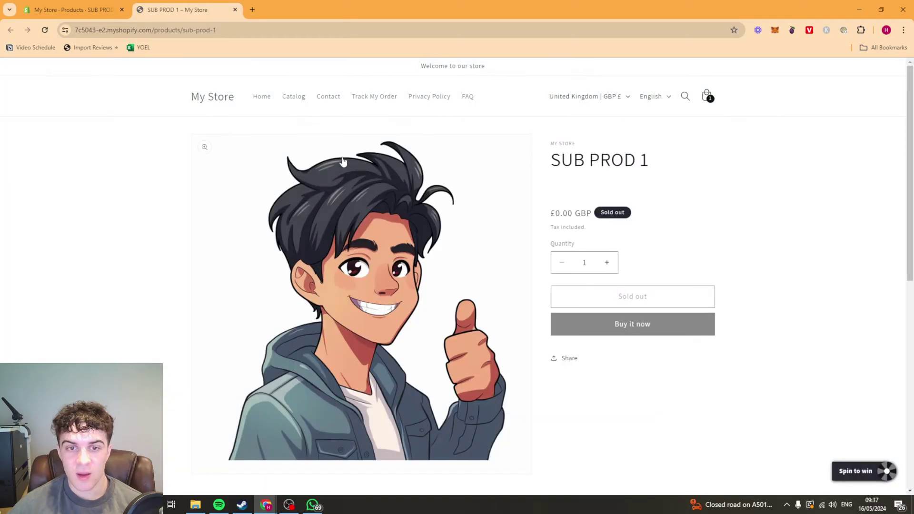
{"action": "left_click", "coordinate": [294, 97]}
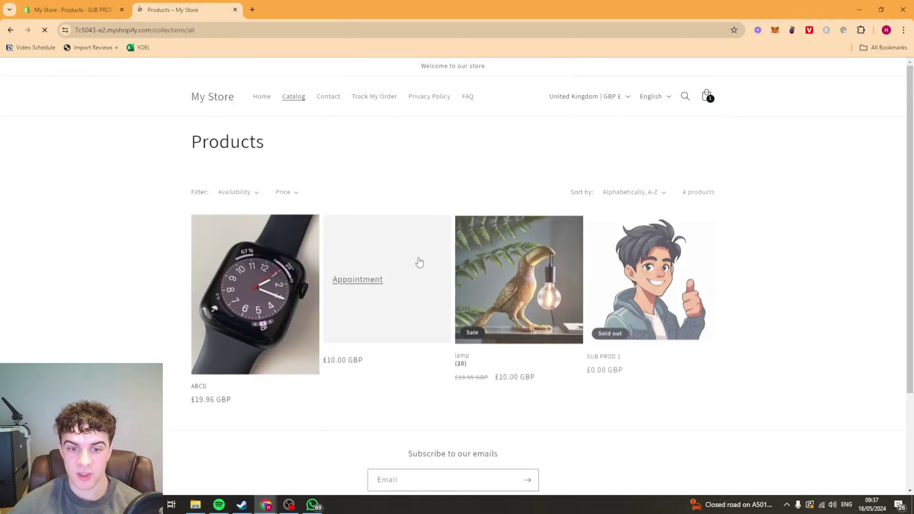
Step: Create a new collection titled 'Home Page' and save it
{"action": "left_click", "coordinate": [92, 11]}
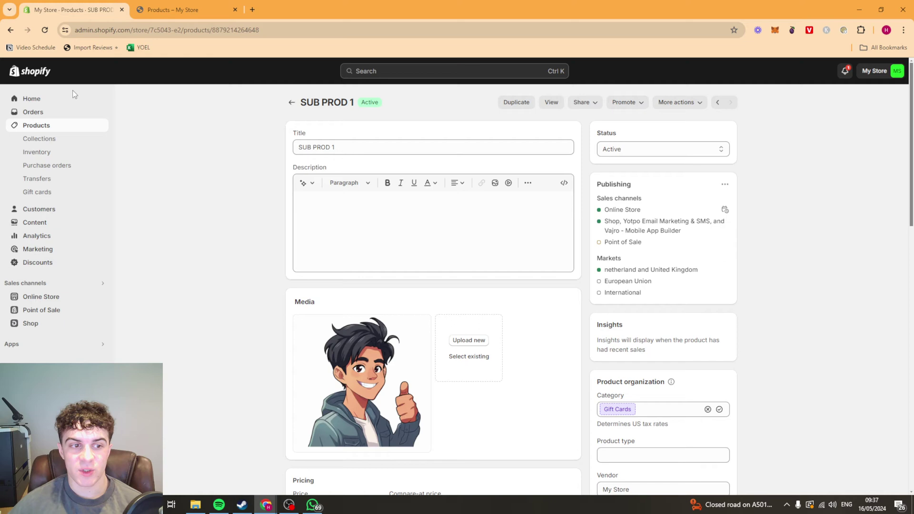
{"action": "left_click", "coordinate": [42, 139]}
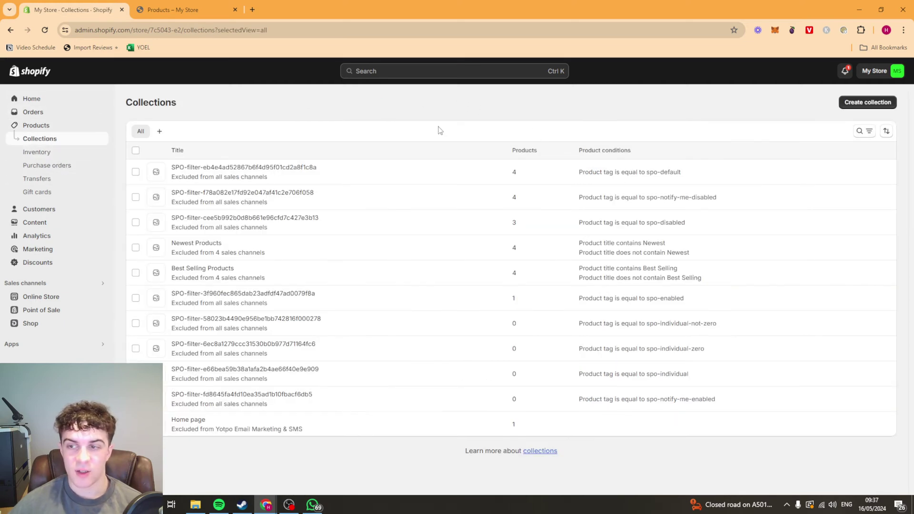
{"action": "left_click", "coordinate": [865, 102]}
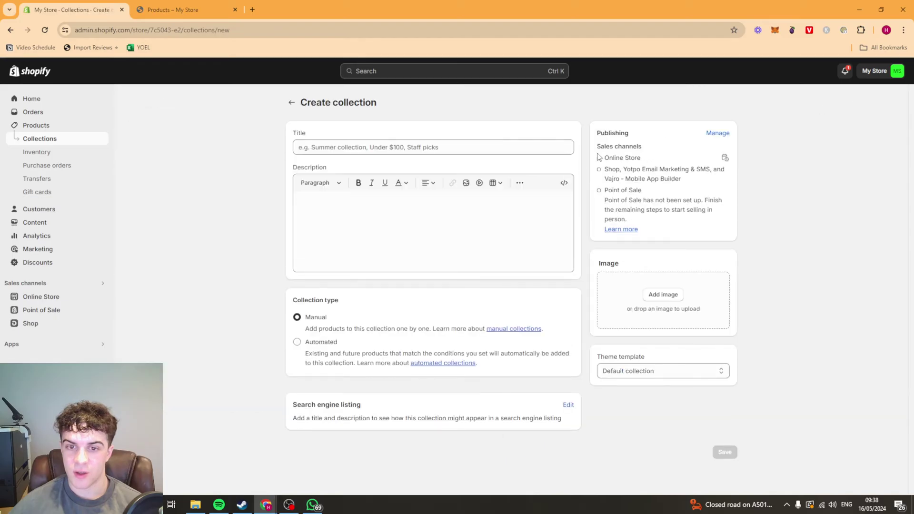
{"action": "left_click", "coordinate": [444, 147]}
{"action": "type", "text": "H"}
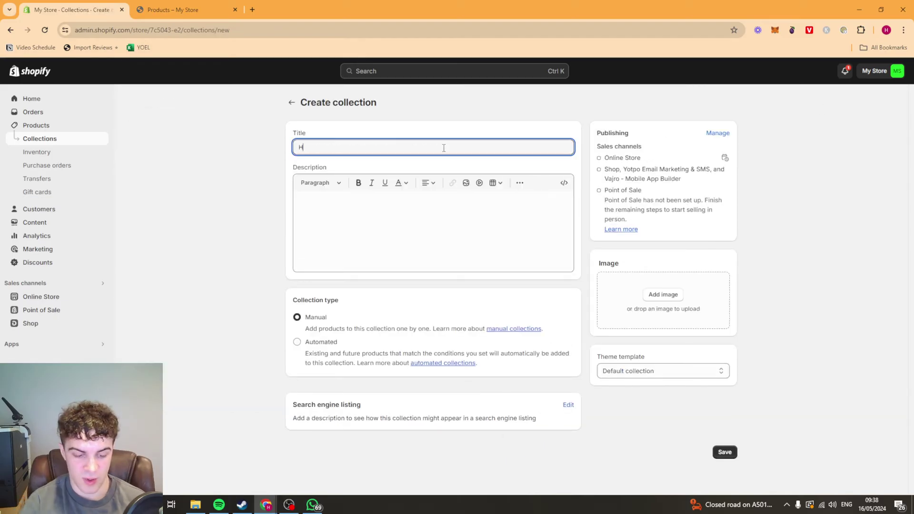
{"action": "type", "text": "ome Page"}
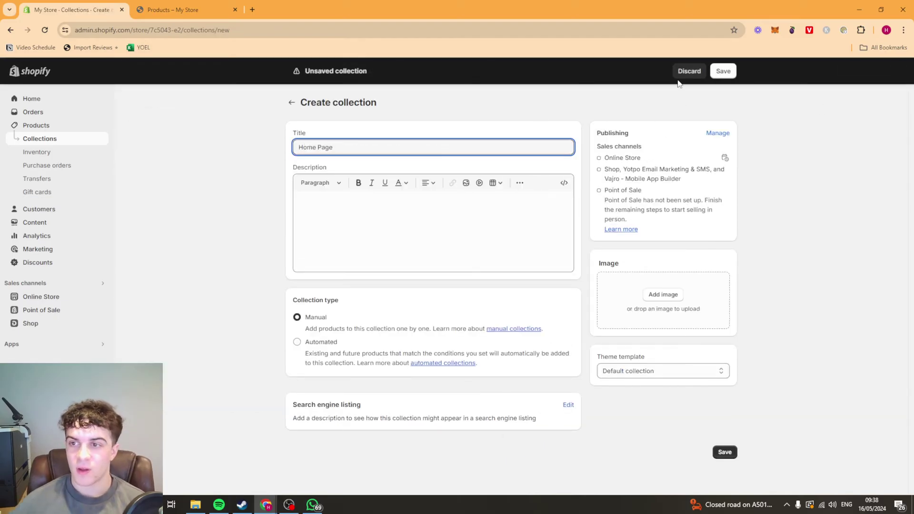
{"action": "left_click", "coordinate": [723, 70]}
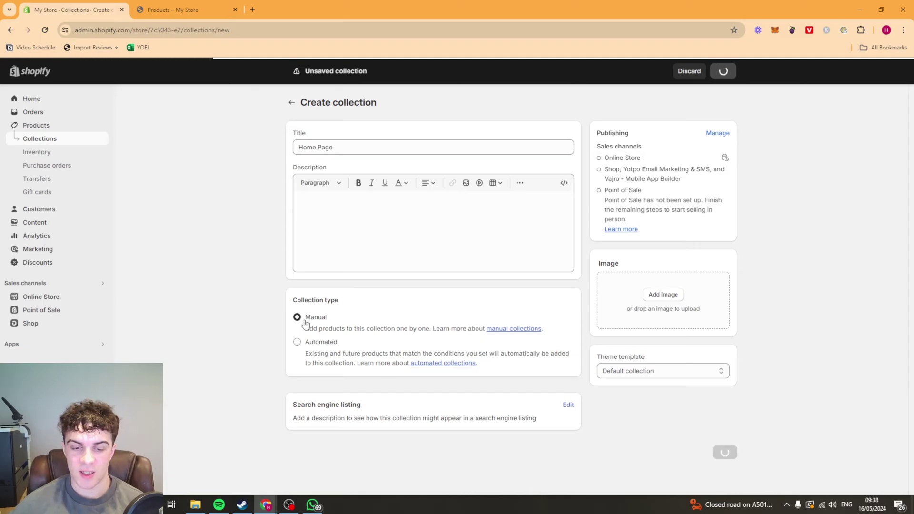
Step: Add SUB PROD 1, lamp, Appointment and ABCD to the Home Page collection
{"action": "left_click", "coordinate": [447, 373]}
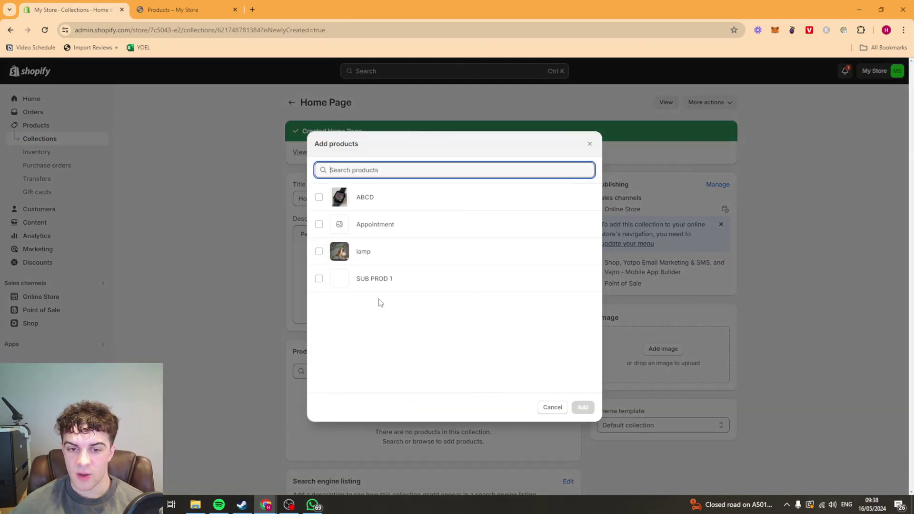
{"action": "left_click", "coordinate": [372, 278]}
{"action": "left_click", "coordinate": [368, 251]}
{"action": "left_click", "coordinate": [368, 224]}
{"action": "left_click", "coordinate": [364, 197]}
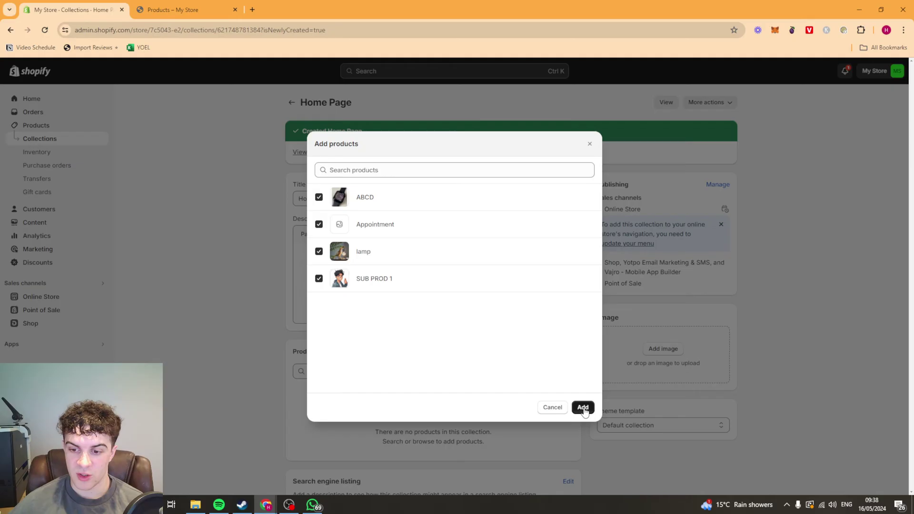
{"action": "left_click", "coordinate": [583, 407]}
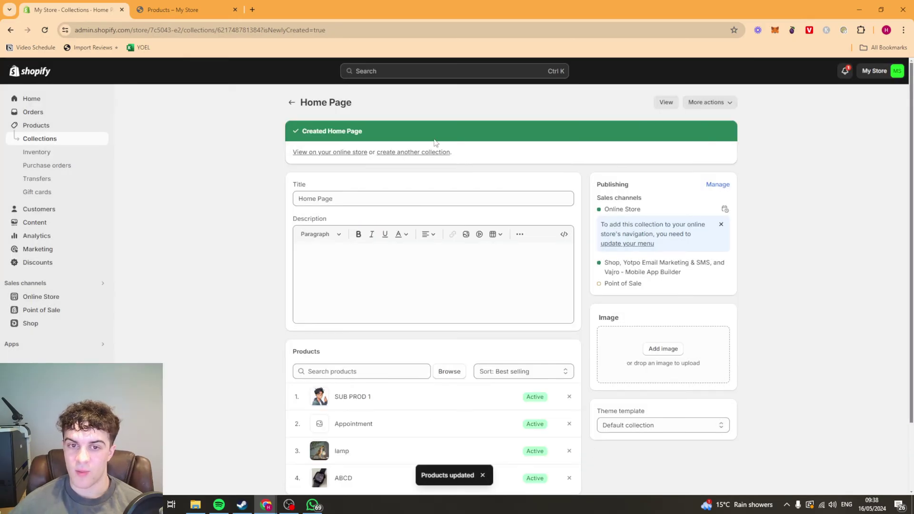
Step: Preview the Home Page collection on the storefront and check where Catalog leads
{"action": "left_click", "coordinate": [665, 102]}
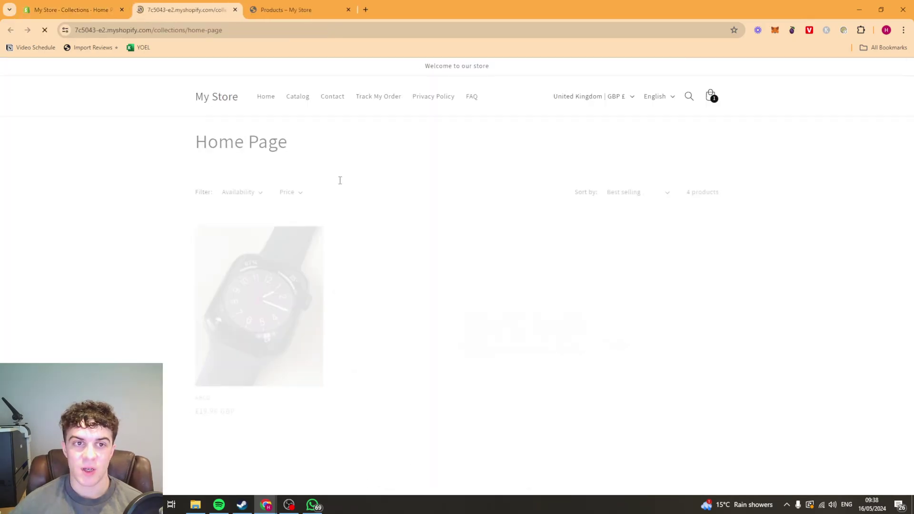
{"action": "left_click", "coordinate": [290, 98]}
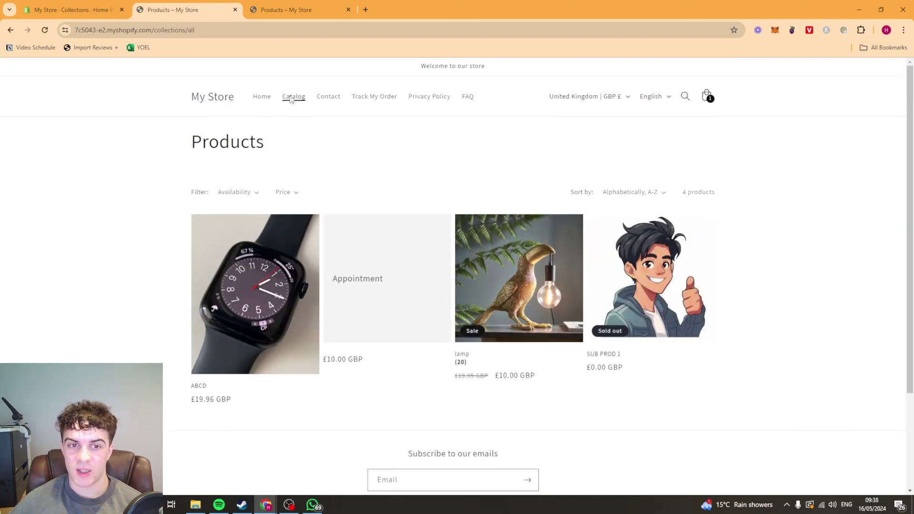
{"action": "left_click", "coordinate": [84, 12]}
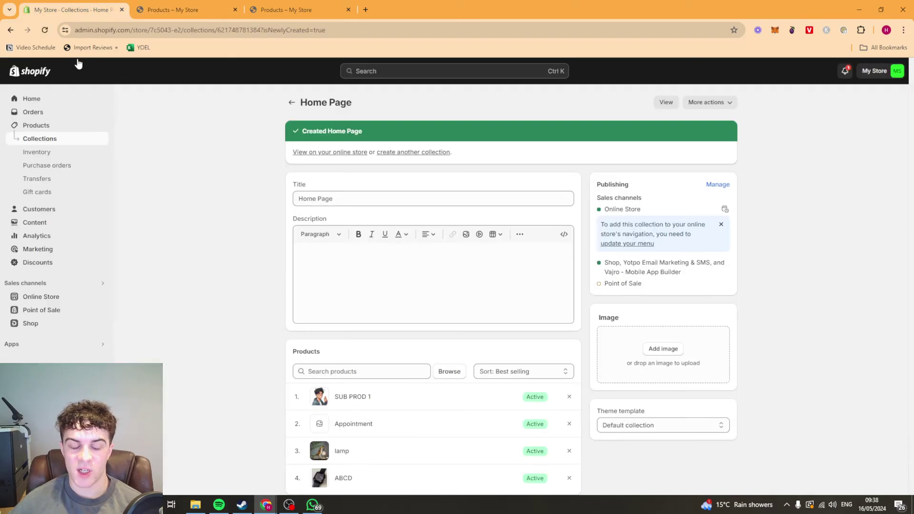
Step: In Online Store > Navigation, link the Main menu's Catalog item to Collections > Home Page
{"action": "left_click", "coordinate": [59, 298]}
{"action": "left_click", "coordinate": [61, 280]}
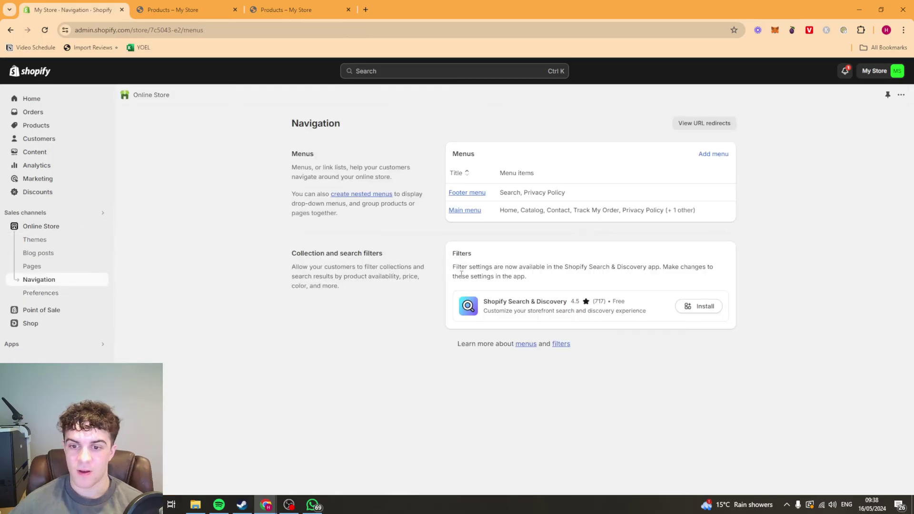
{"action": "left_click", "coordinate": [477, 213]}
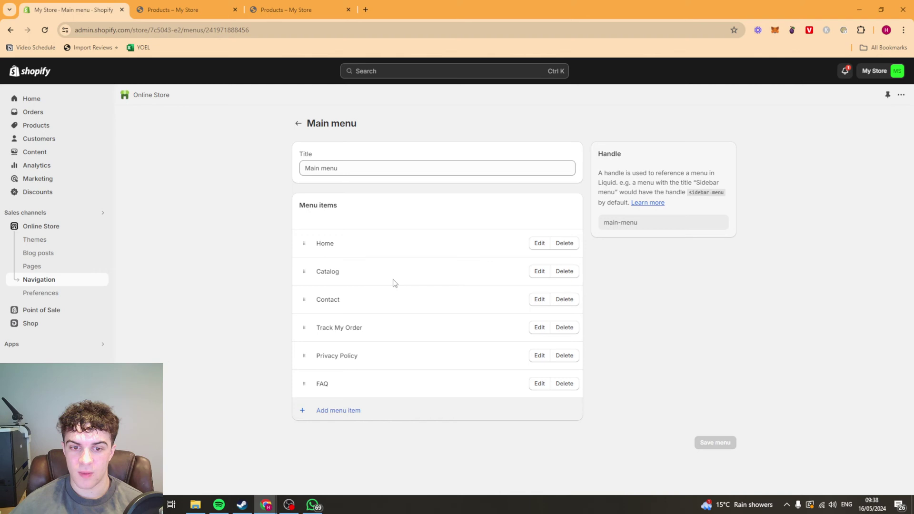
{"action": "left_click", "coordinate": [537, 272]}
{"action": "left_click", "coordinate": [897, 159]}
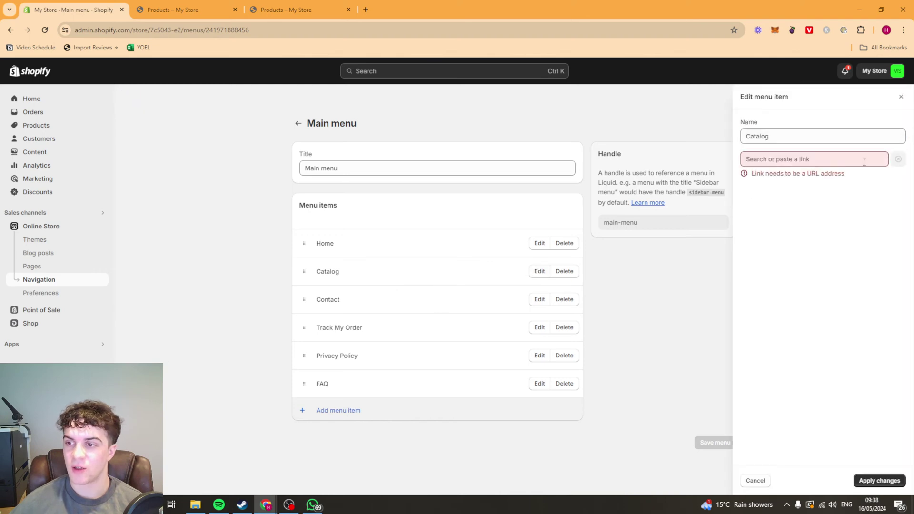
{"action": "left_click", "coordinate": [780, 216]}
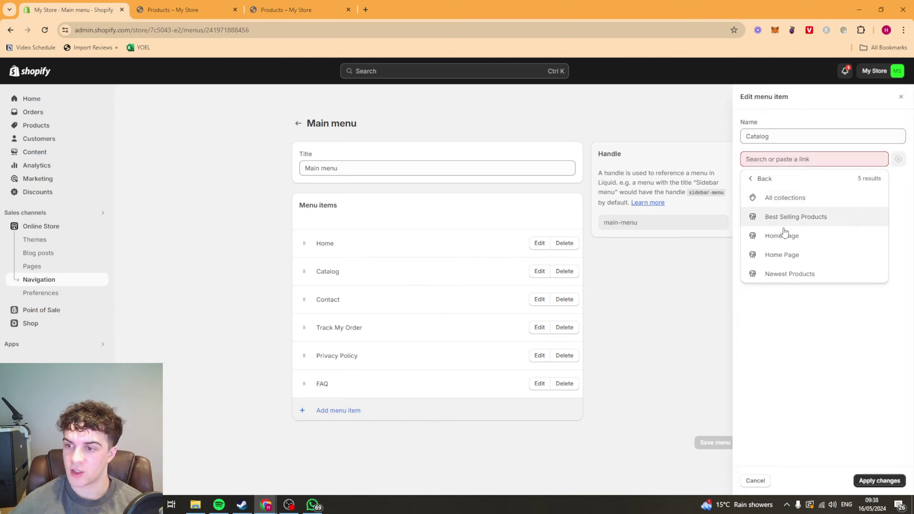
{"action": "left_click", "coordinate": [782, 236]}
{"action": "left_click", "coordinate": [879, 480]}
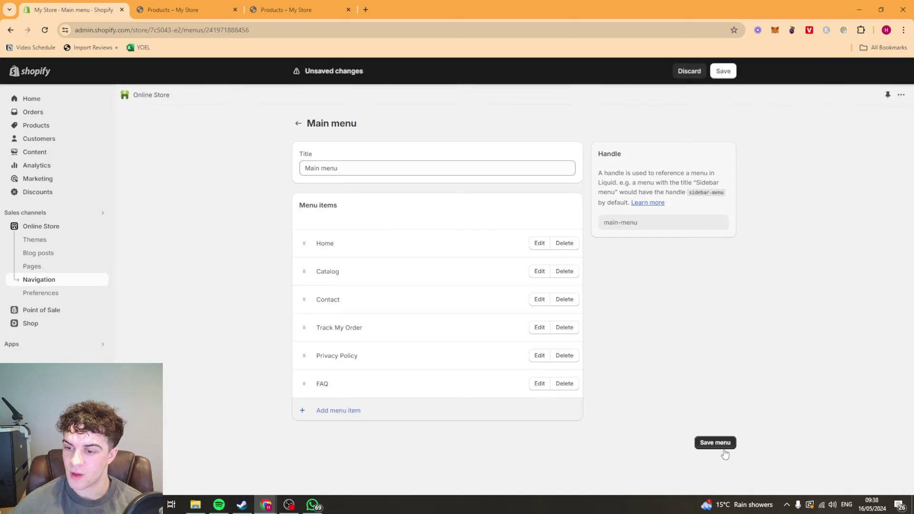
Step: Save the main menu and view the refreshed storefront home page
{"action": "left_click", "coordinate": [715, 442]}
{"action": "left_click", "coordinate": [185, 14]}
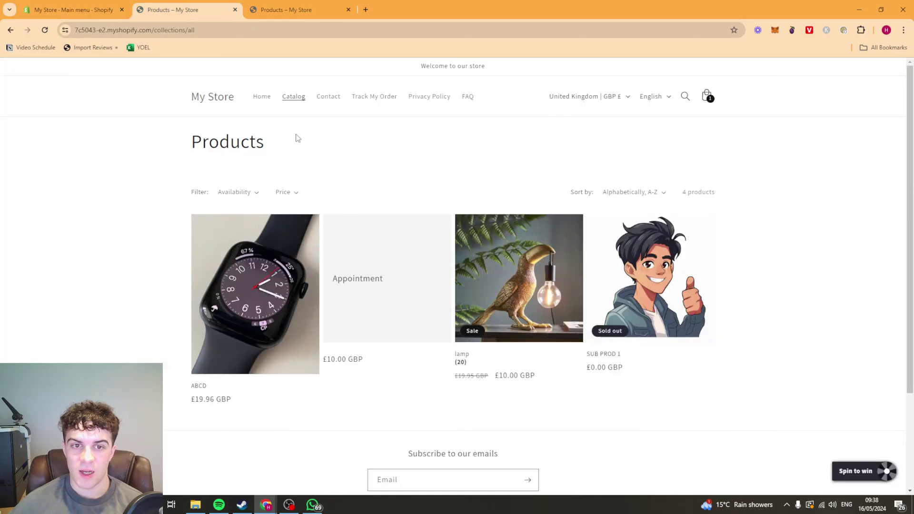
{"action": "key", "text": "F5"}
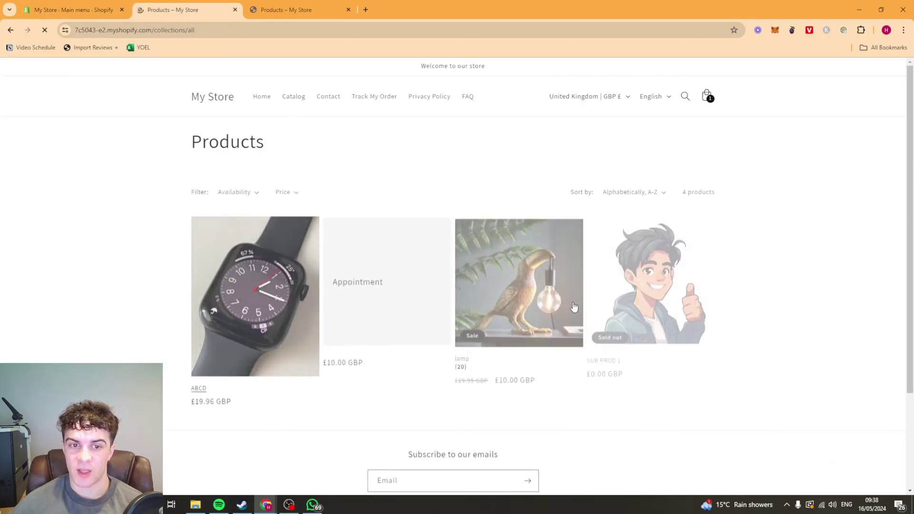
{"action": "left_click", "coordinate": [261, 98]}
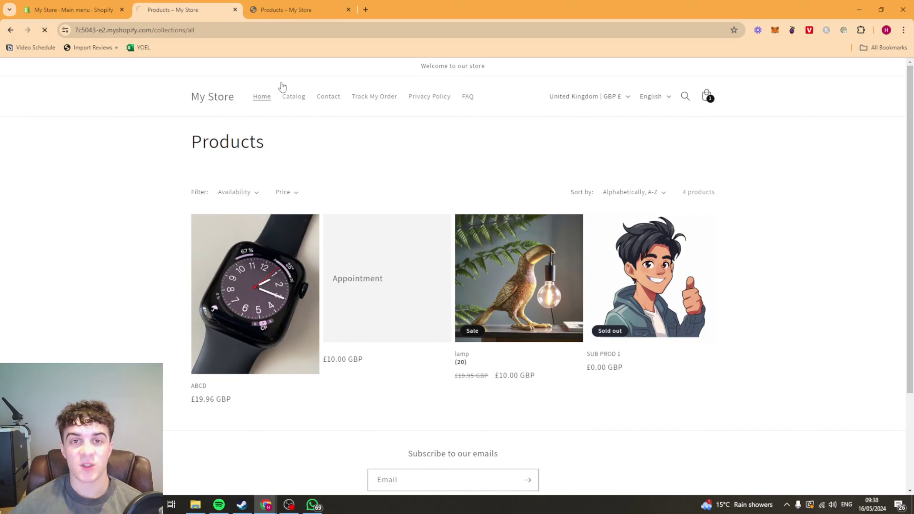
{"action": "left_click", "coordinate": [340, 8]}
{"action": "scroll", "coordinate": [411, 229], "scroll_direction": "down", "scroll_amount": 2}
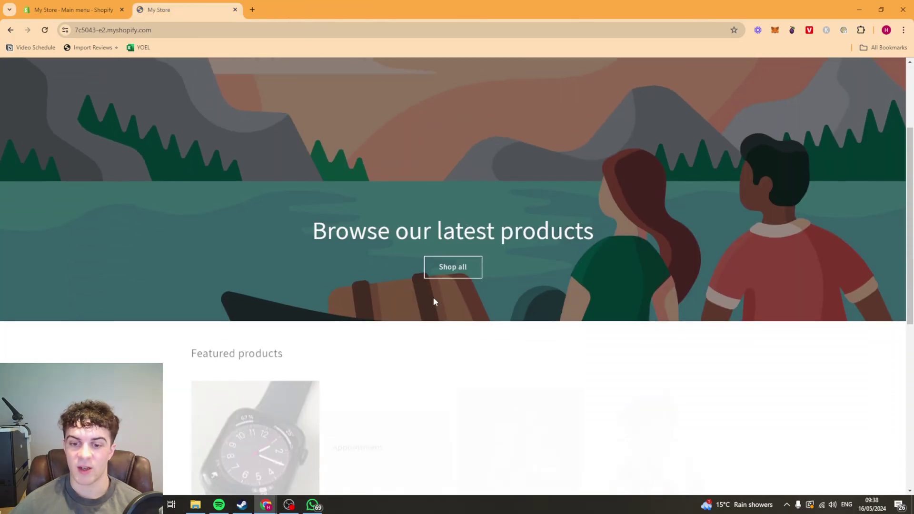
{"action": "scroll", "coordinate": [433, 296], "scroll_direction": "down", "scroll_amount": 2}
{"action": "scroll", "coordinate": [294, 307], "scroll_direction": "down", "scroll_amount": 1}
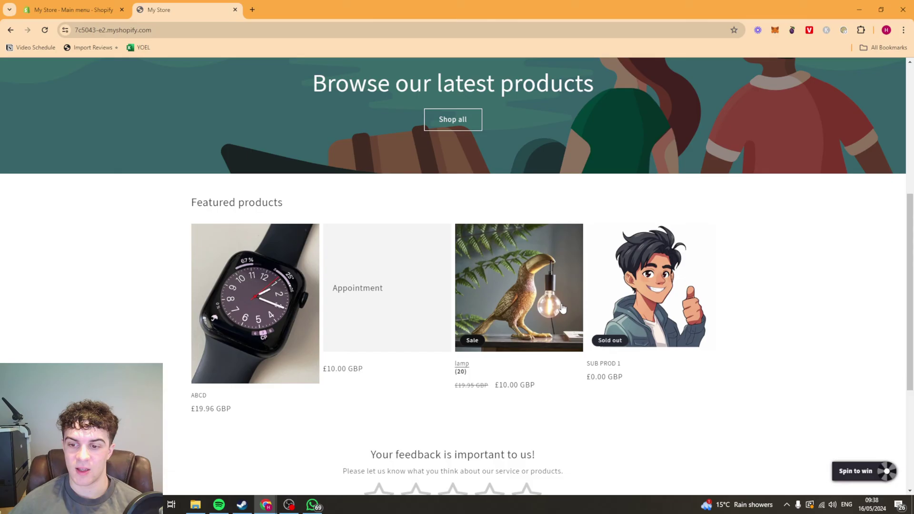
{"action": "scroll", "coordinate": [737, 267], "scroll_direction": "down", "scroll_amount": 3}
{"action": "scroll", "coordinate": [736, 267], "scroll_direction": "up", "scroll_amount": 4}
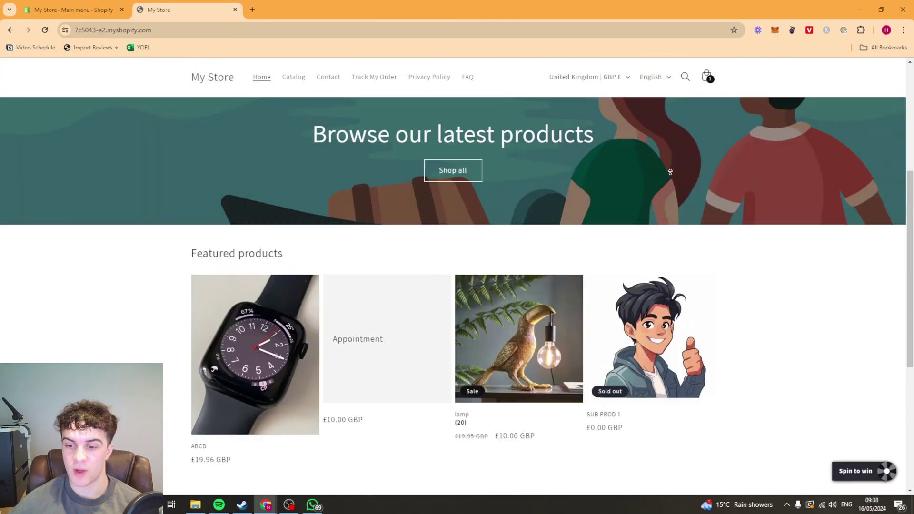
{"action": "scroll", "coordinate": [379, 143], "scroll_direction": "up", "scroll_amount": 3}
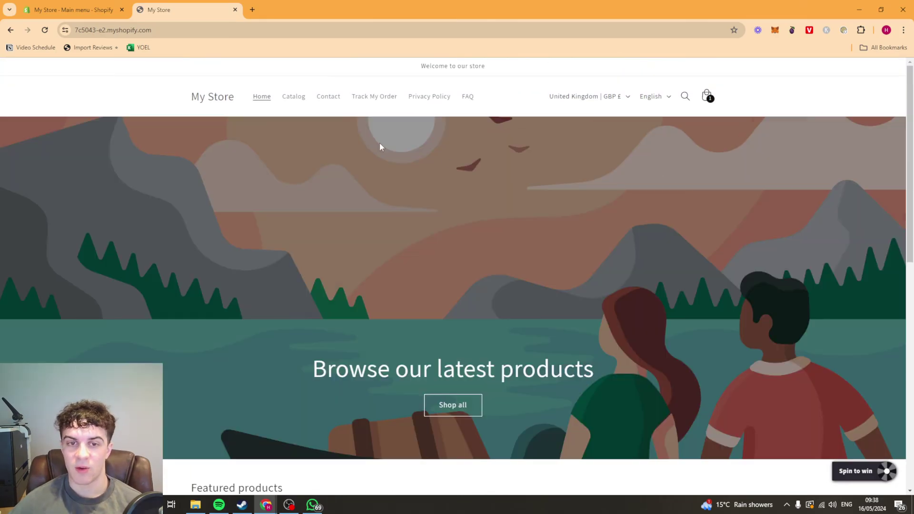
Step: Close the Contact Shopify Support tab and go back to the admin Main menu editor
{"action": "left_click", "coordinate": [81, 12]}
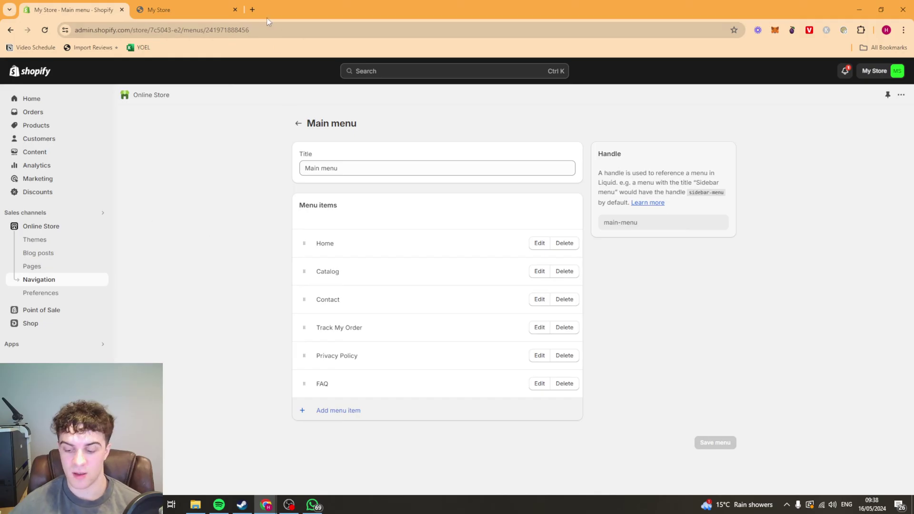
{"action": "left_click", "coordinate": [207, 9]}
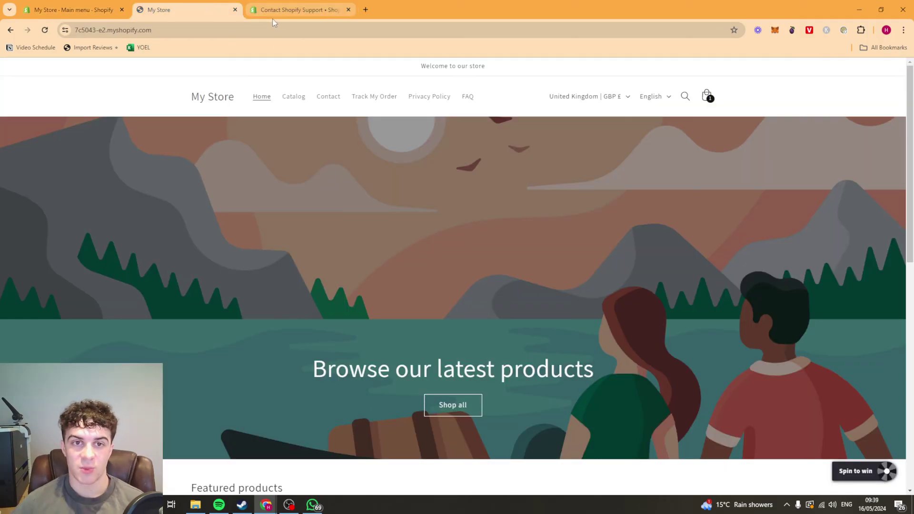
{"action": "left_click", "coordinate": [348, 9]}
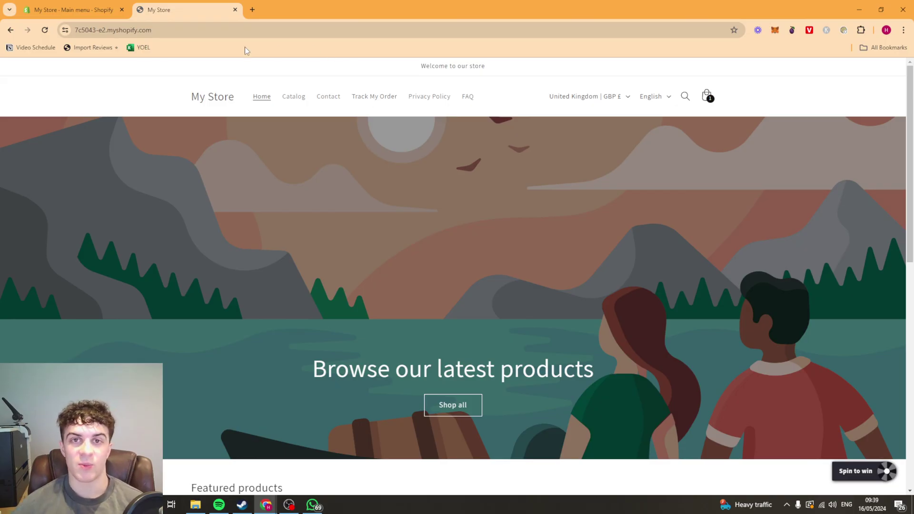
{"action": "left_click", "coordinate": [75, 10]}
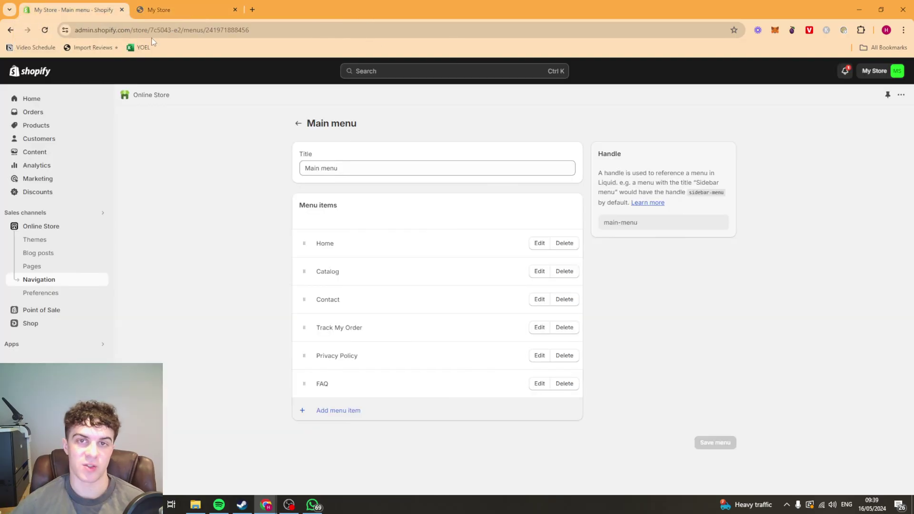